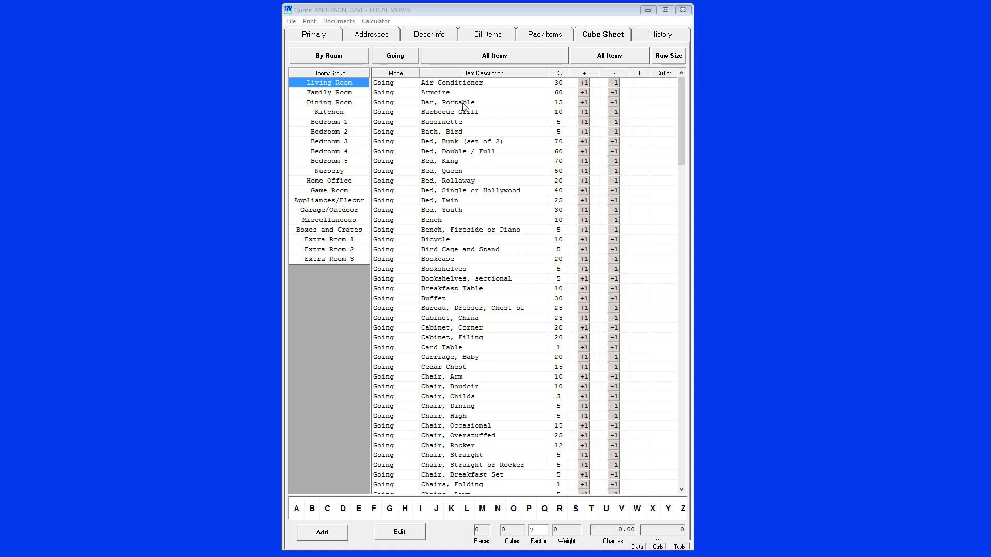
# Add one Air Conditioner, one Bench and two Cabinet, China to the Living Room as going items
pyautogui.click(336, 85)
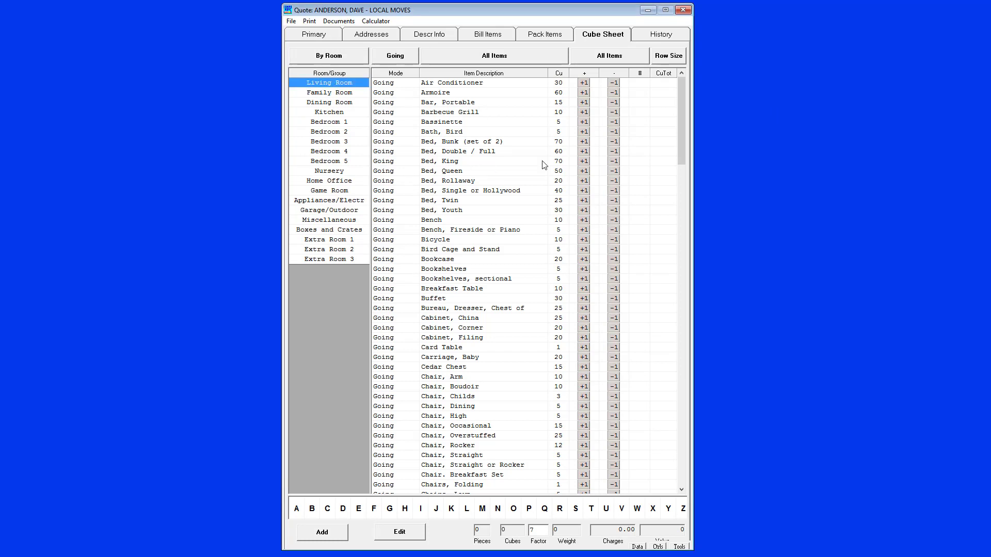
pyautogui.click(584, 85)
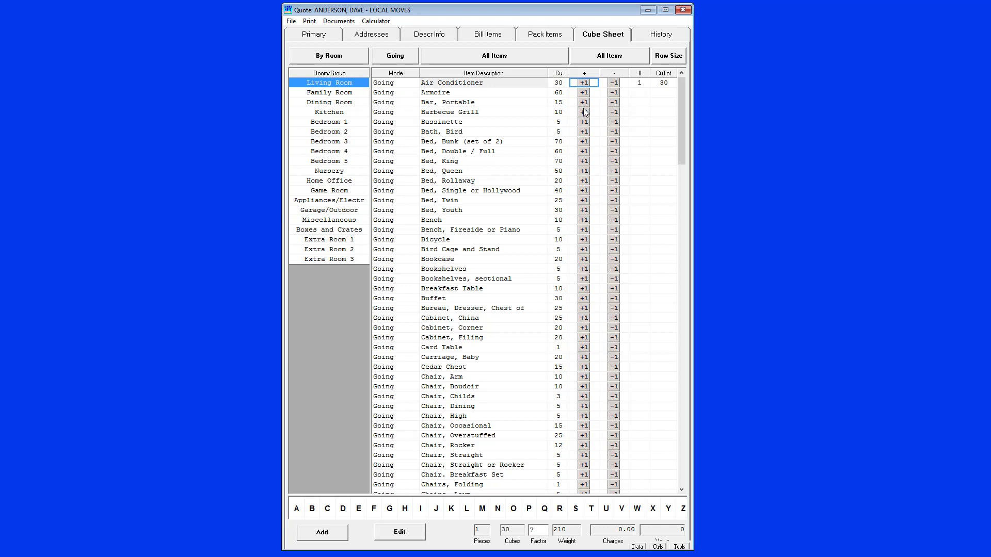
pyautogui.click(583, 221)
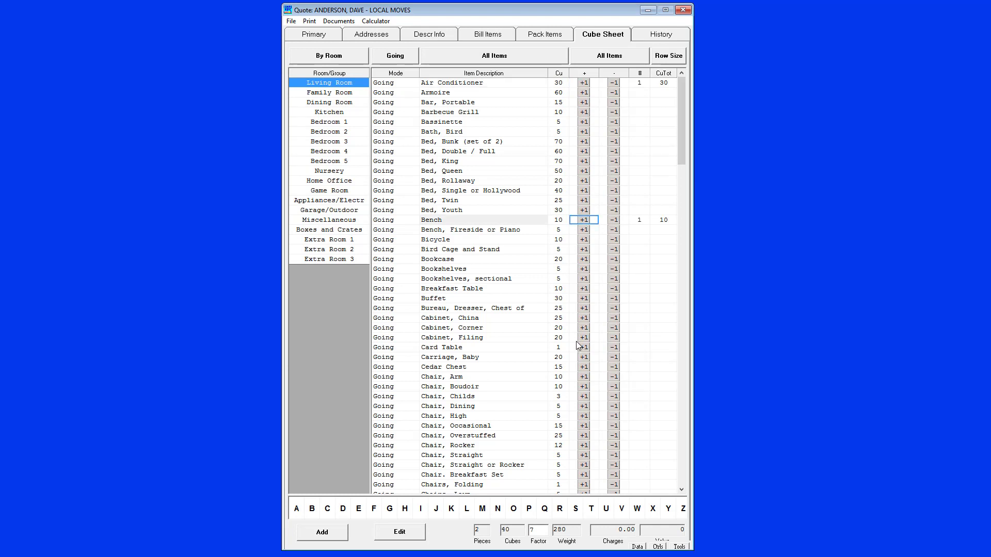
pyautogui.click(583, 318)
pyautogui.click(584, 318)
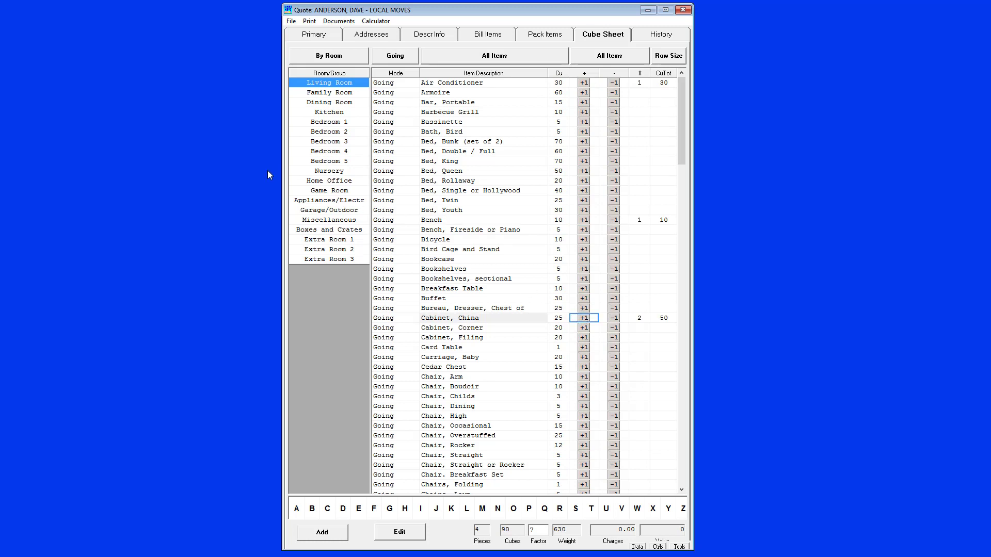
# Add one Armoire and one Bird Cage and Stand to the Family Room as going items
pyautogui.click(344, 94)
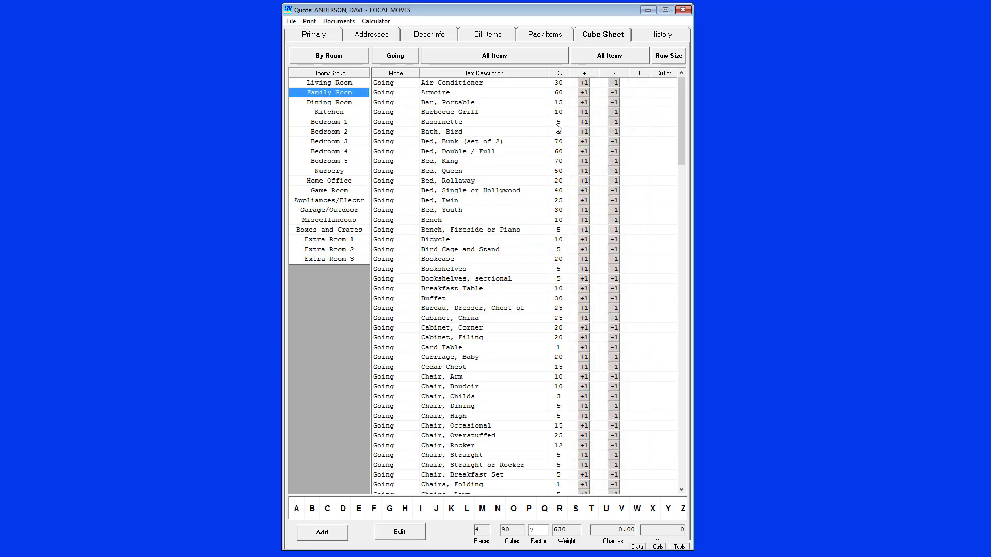
pyautogui.click(584, 93)
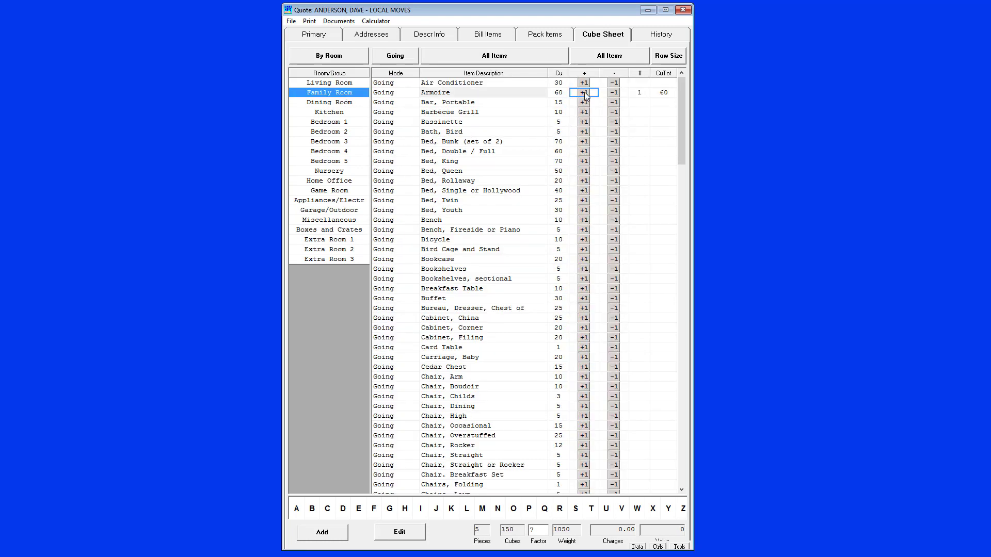
pyautogui.click(584, 250)
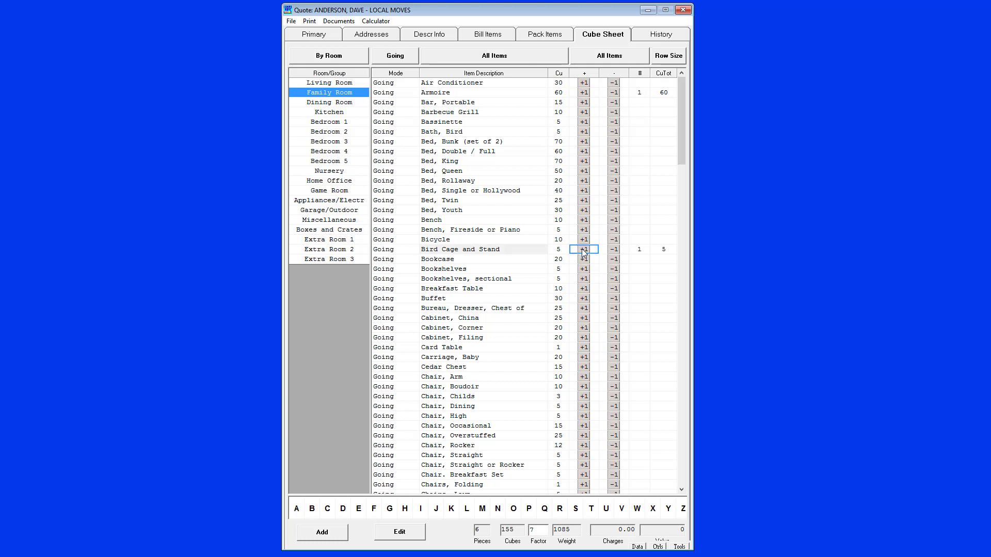
# Compare the Living Room and Family Room inventories with all items and with only in-use items, then restore the full item list
pyautogui.click(336, 82)
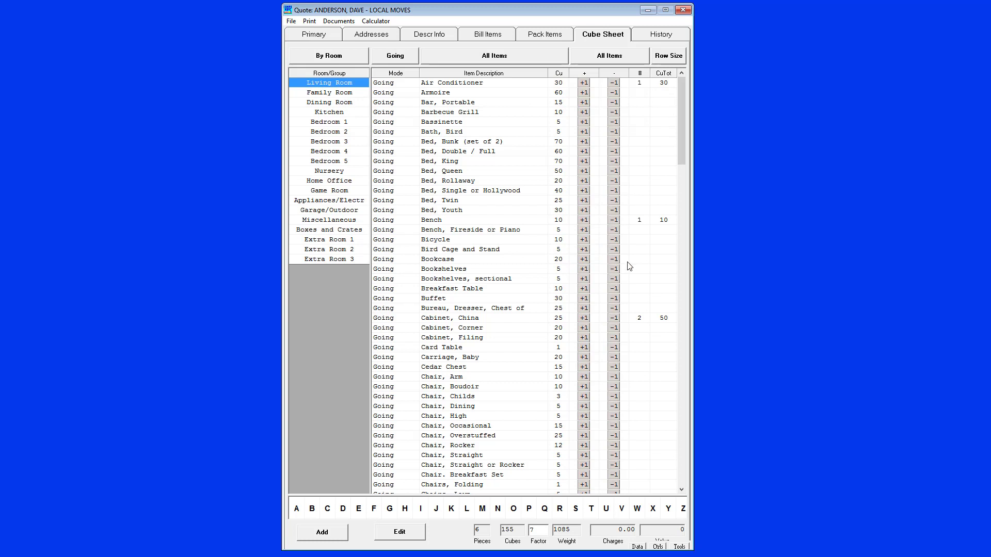
pyautogui.click(337, 93)
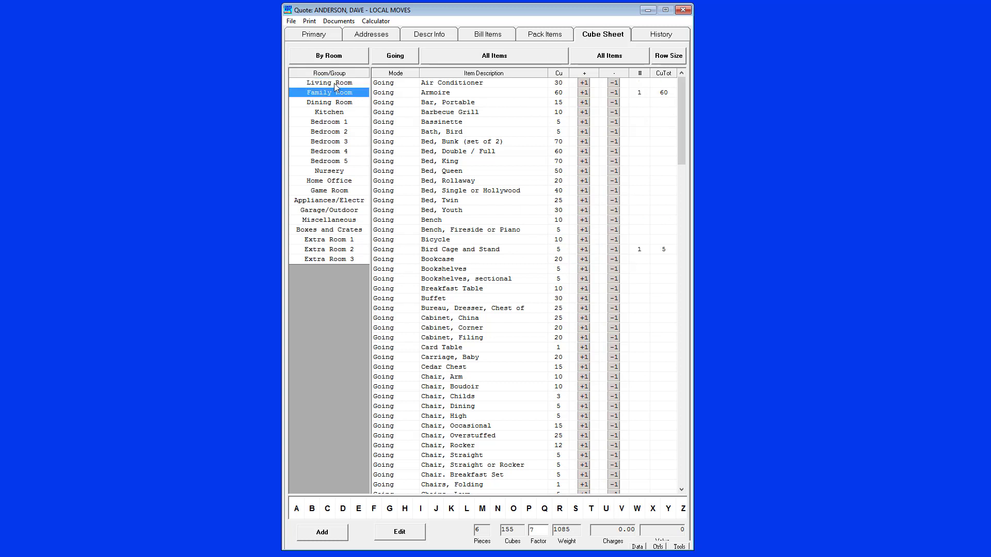
pyautogui.click(333, 83)
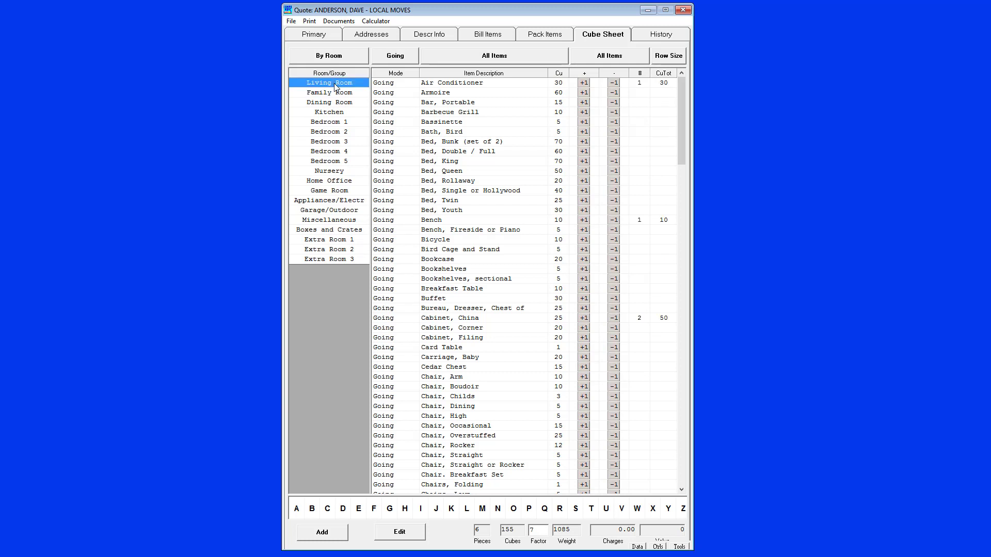
pyautogui.click(610, 56)
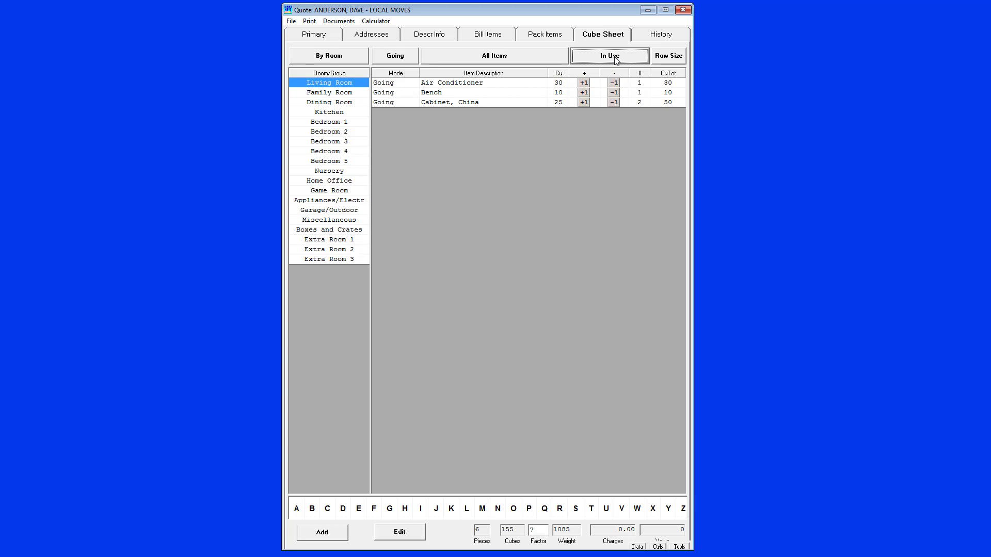
pyautogui.click(339, 94)
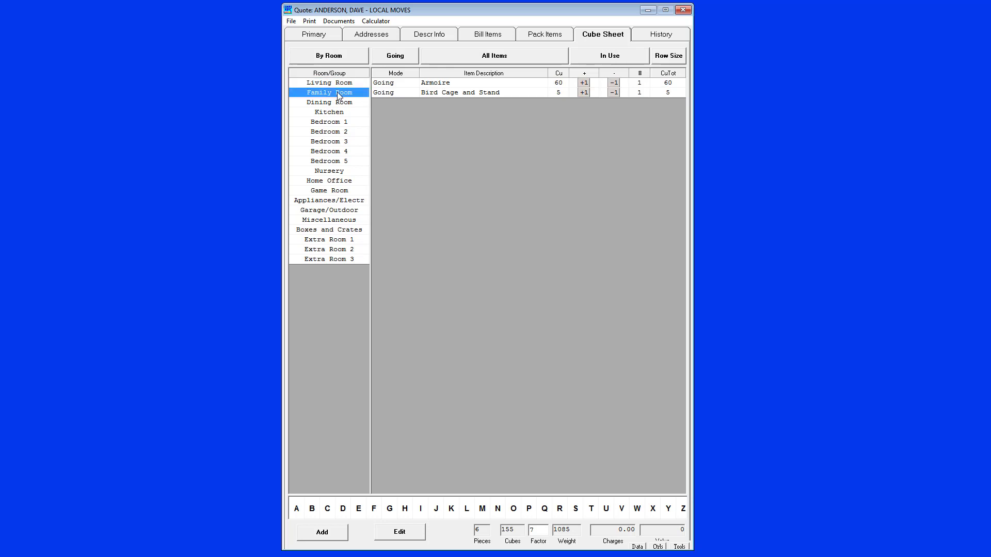
pyautogui.click(343, 83)
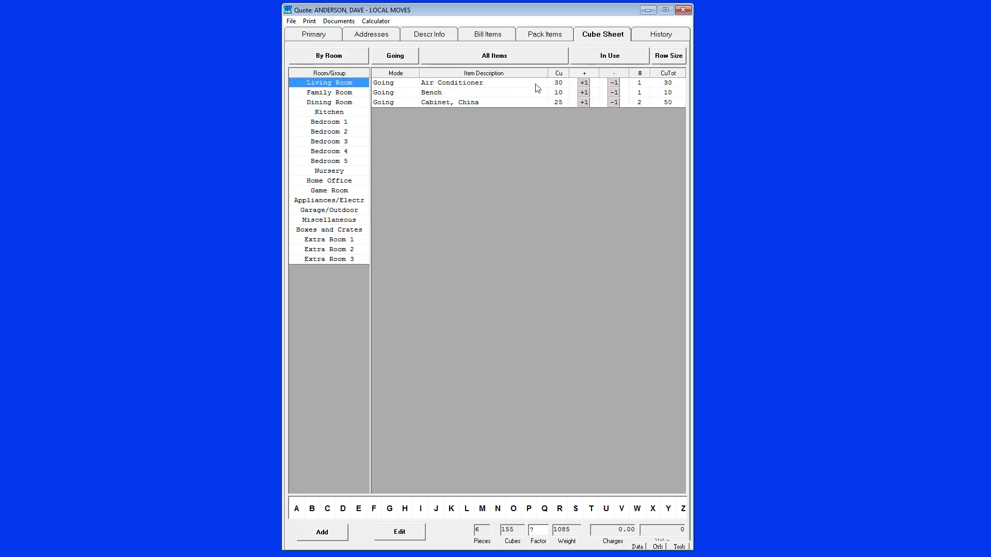
pyautogui.click(607, 61)
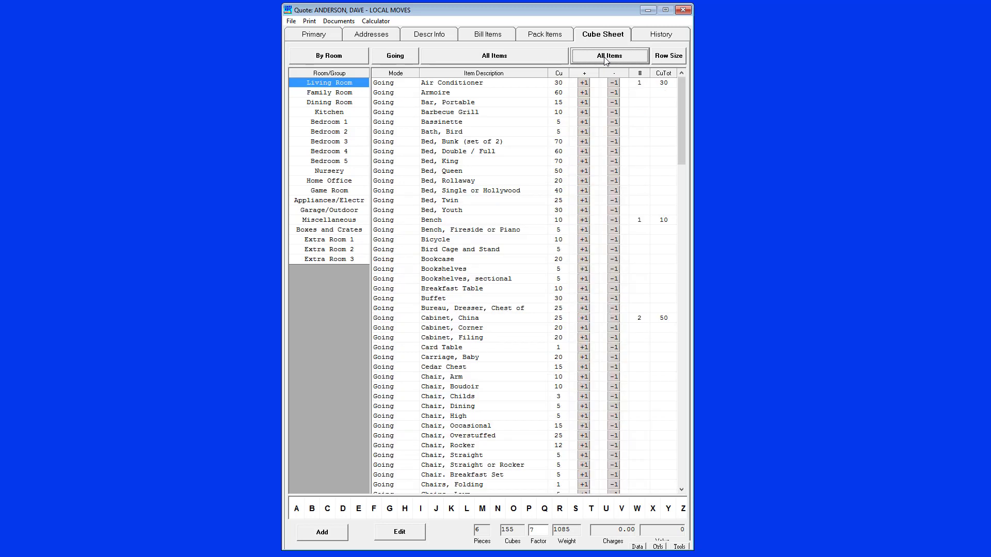
# Add Living Room pack items: one CP Book Carton, one CP Medium Carton, three CP Dish Cartons, one PBO Book Carton and two PBO Medium Cartons
pyautogui.click(481, 58)
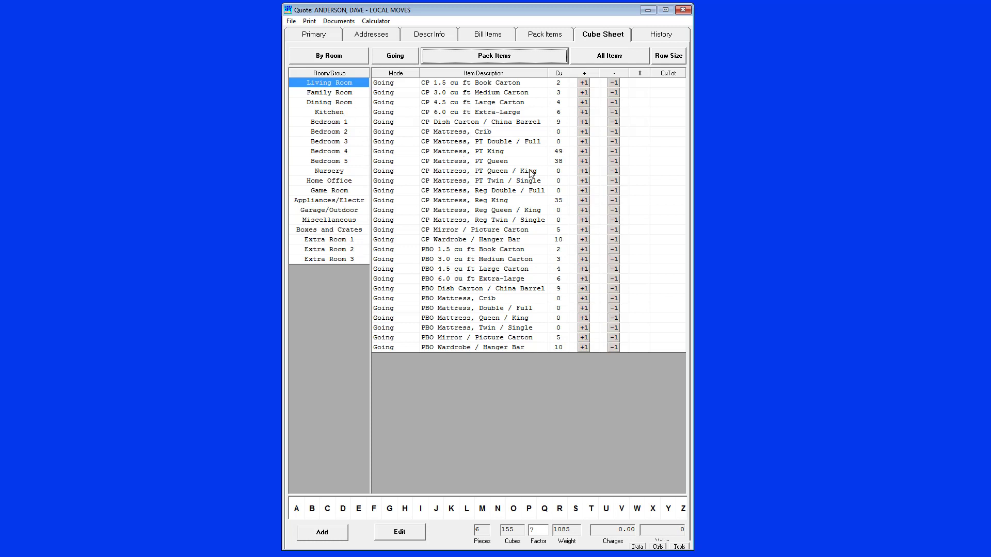
pyautogui.click(585, 83)
pyautogui.click(585, 93)
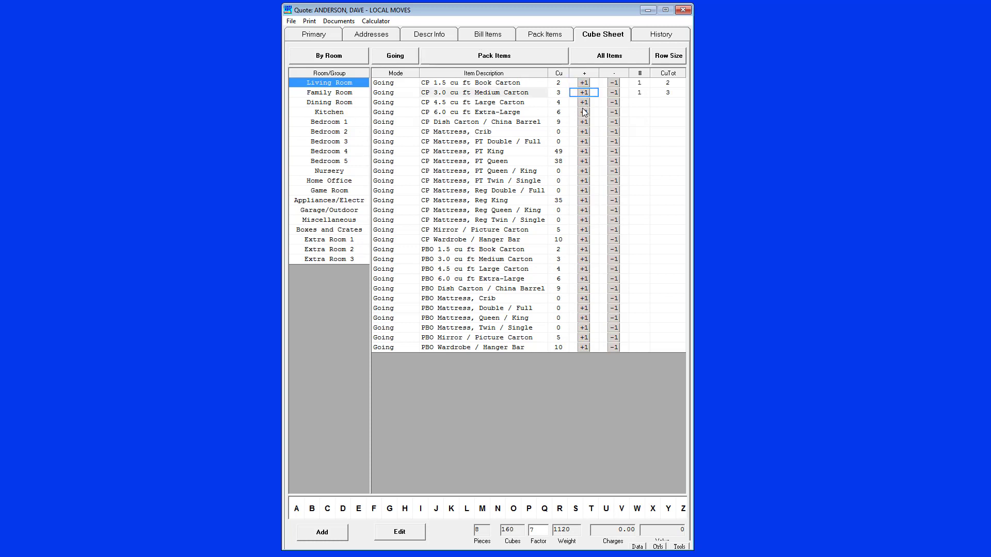
pyautogui.click(584, 122)
pyautogui.click(584, 122)
pyautogui.click(584, 121)
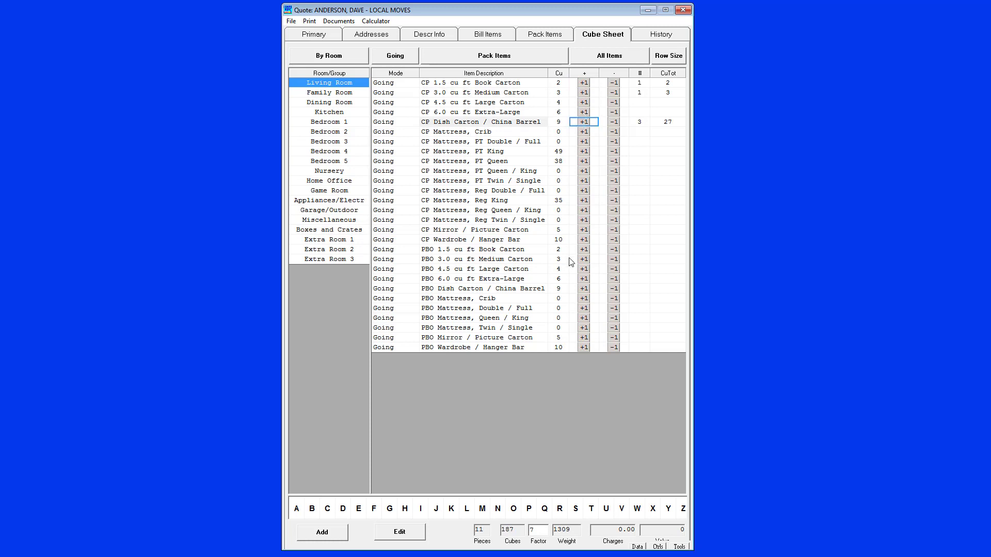
pyautogui.click(589, 250)
pyautogui.click(589, 260)
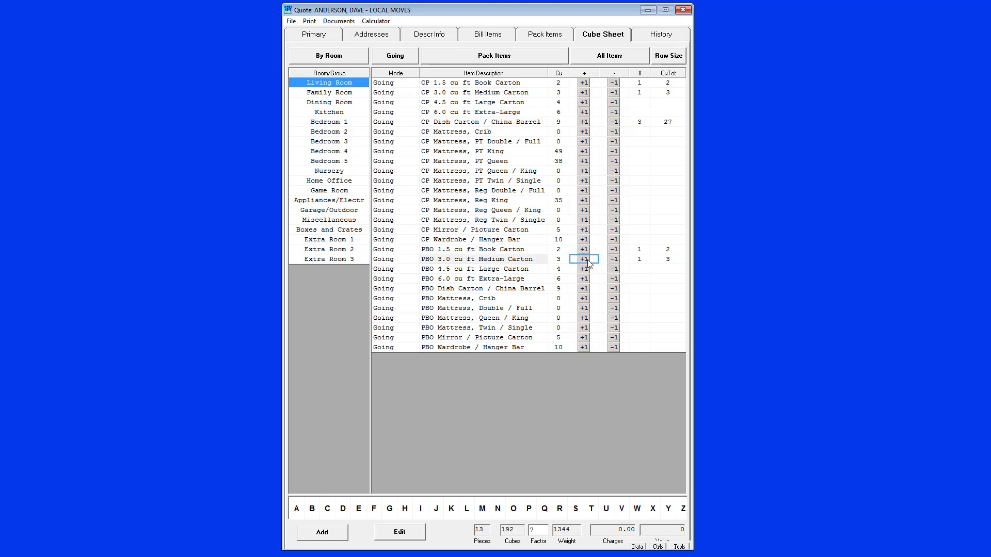
pyautogui.click(588, 259)
# Add Family Room pack items: two CP Book Cartons, two CP Medium Cartons, one CP Extra-Large, one CP crib mattress and one CP PT Double / Full mattress
pyautogui.click(349, 95)
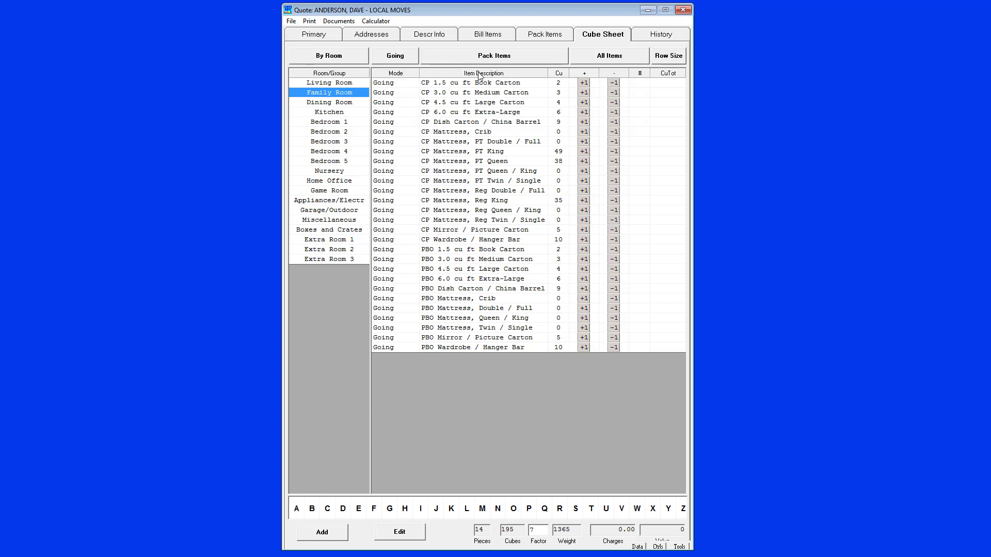
pyautogui.click(584, 84)
pyautogui.click(583, 83)
pyautogui.click(584, 92)
pyautogui.click(584, 93)
pyautogui.click(584, 112)
pyautogui.click(584, 132)
pyautogui.click(584, 141)
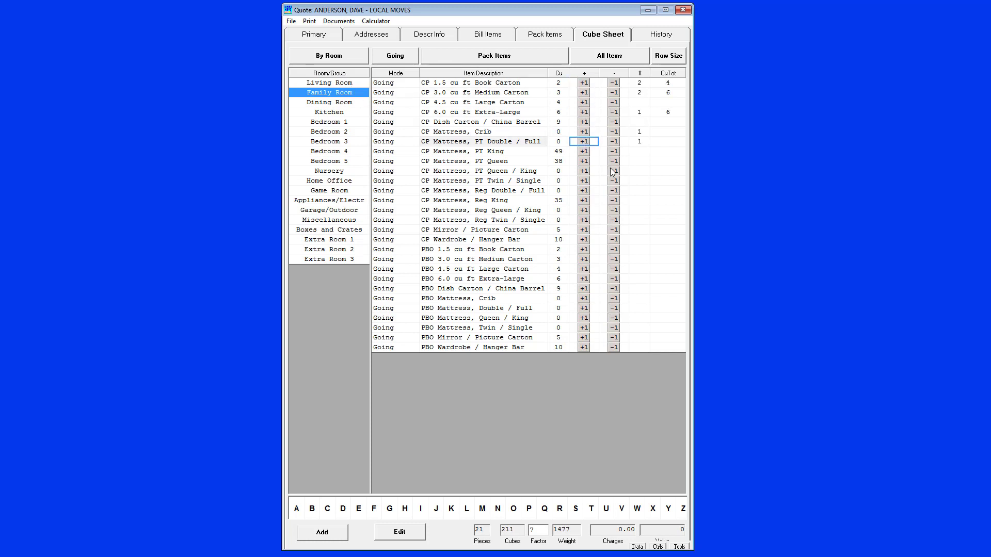
# Review the Family Room's in-use entries, both pack items only and all items, and return to the complete item list
pyautogui.click(617, 58)
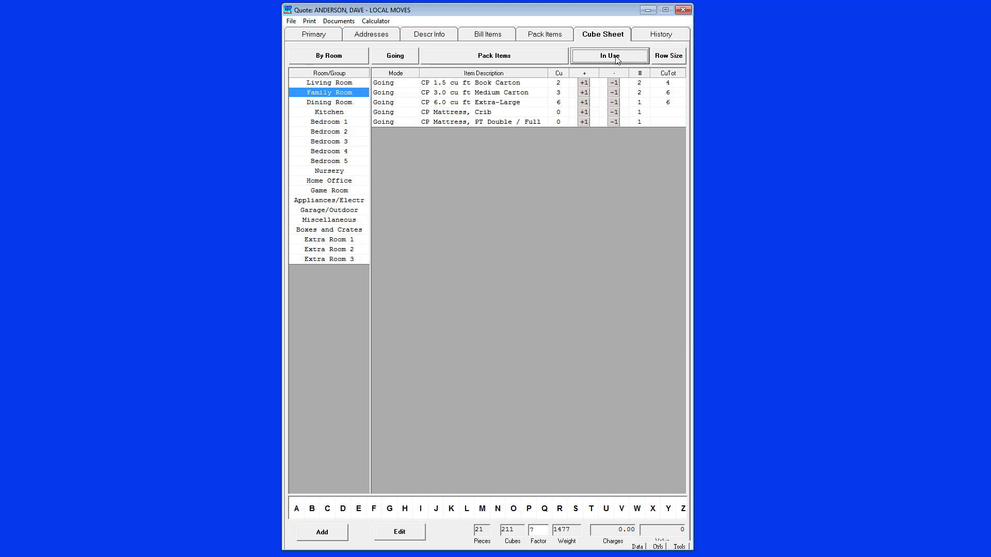
pyautogui.click(495, 56)
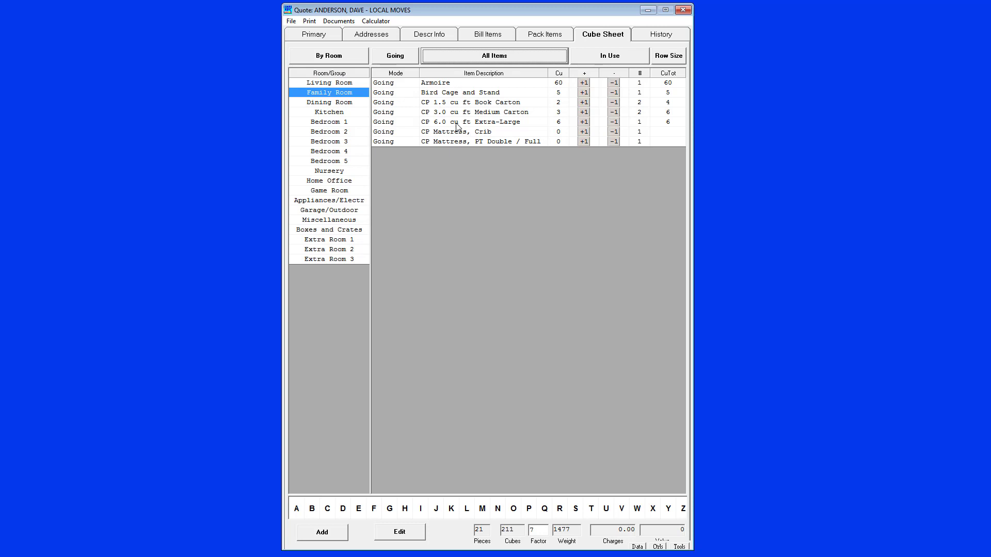
pyautogui.click(519, 60)
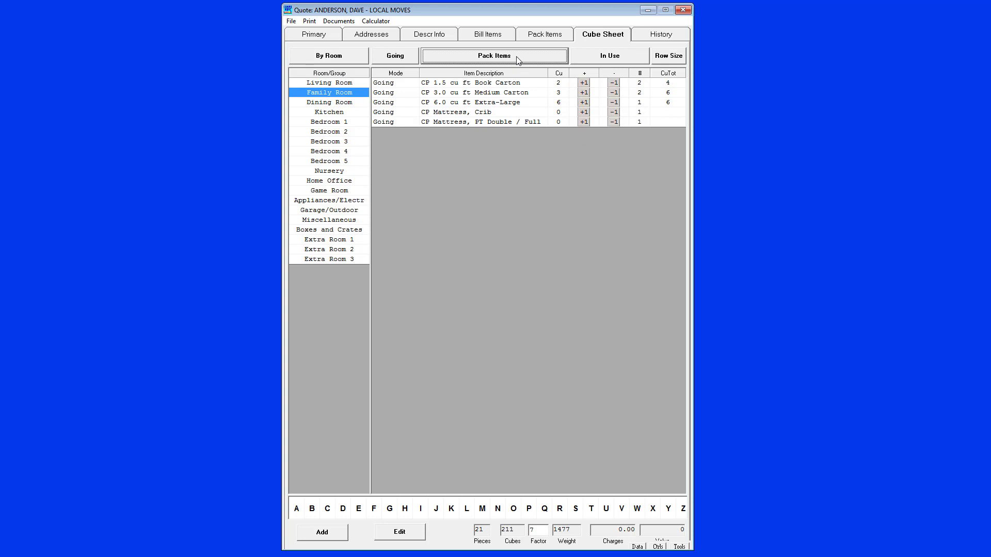
pyautogui.click(519, 60)
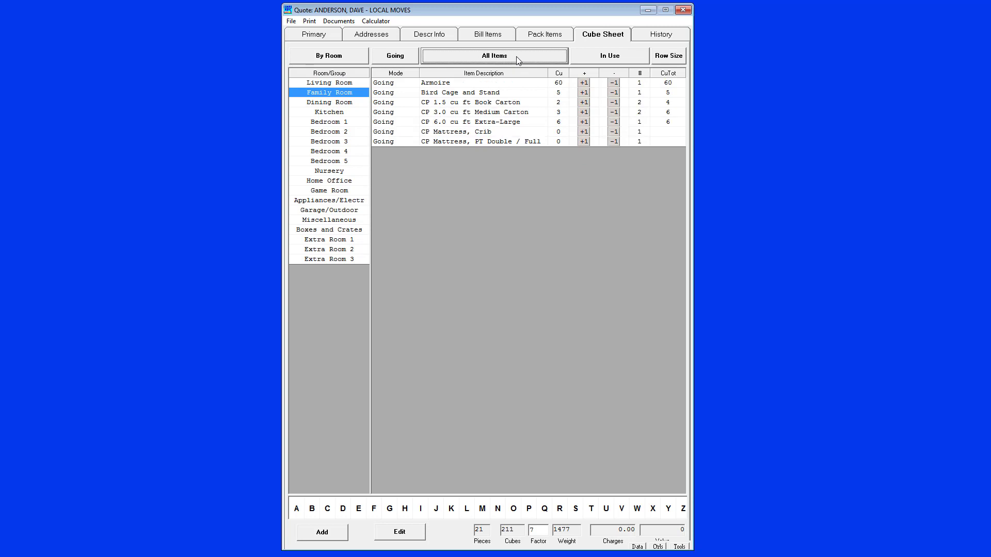
pyautogui.click(610, 57)
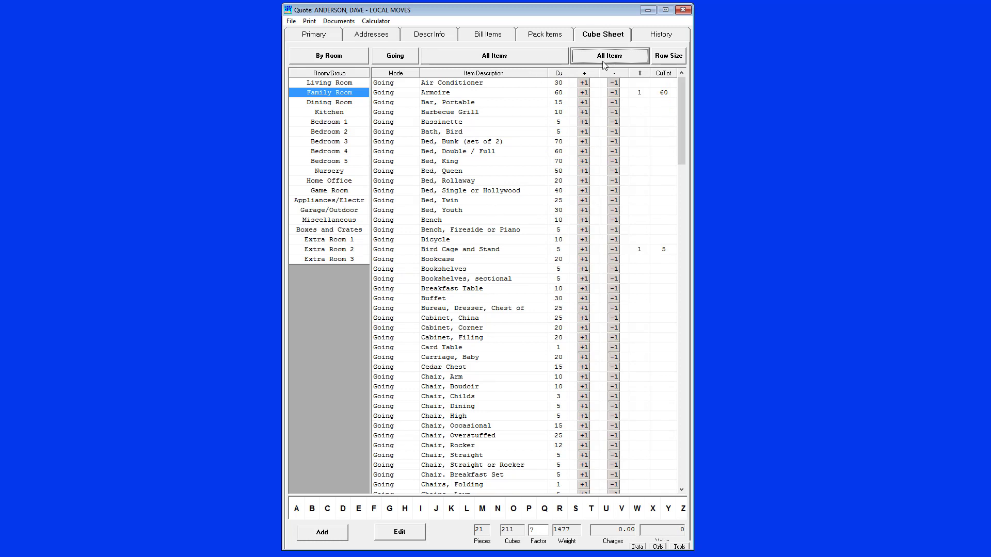
# Review only the in-use pack items of the Living Room and the Family Room
pyautogui.click(353, 83)
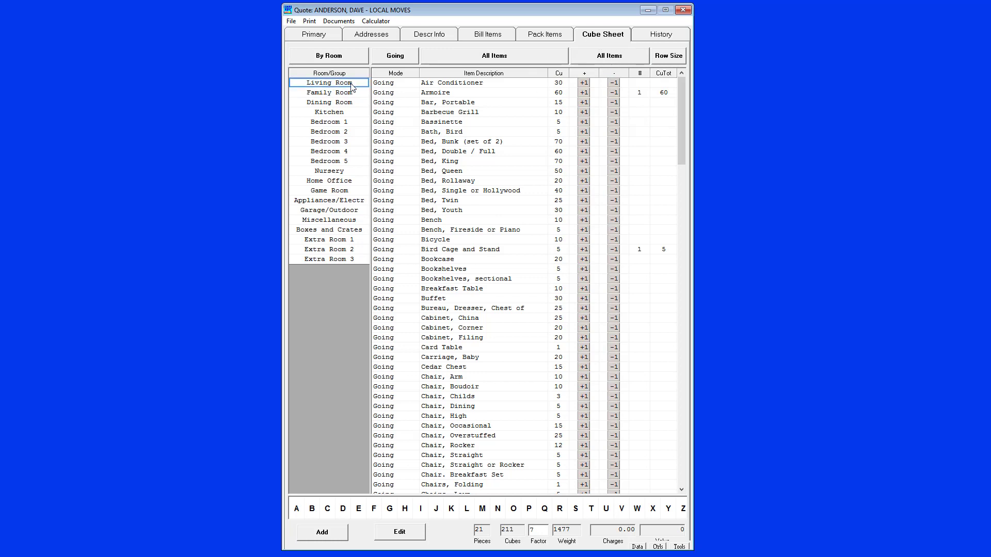
pyautogui.click(340, 95)
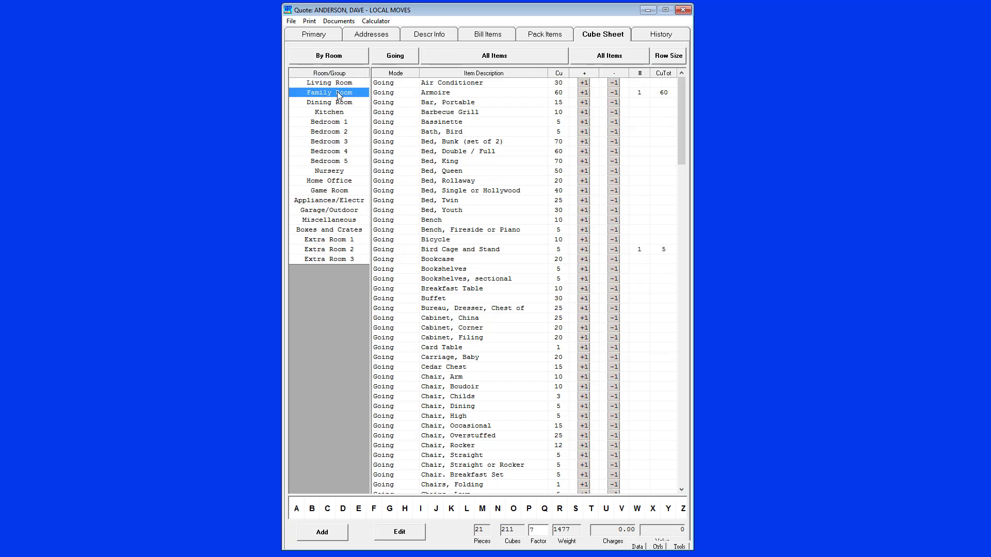
pyautogui.click(496, 61)
pyautogui.click(608, 59)
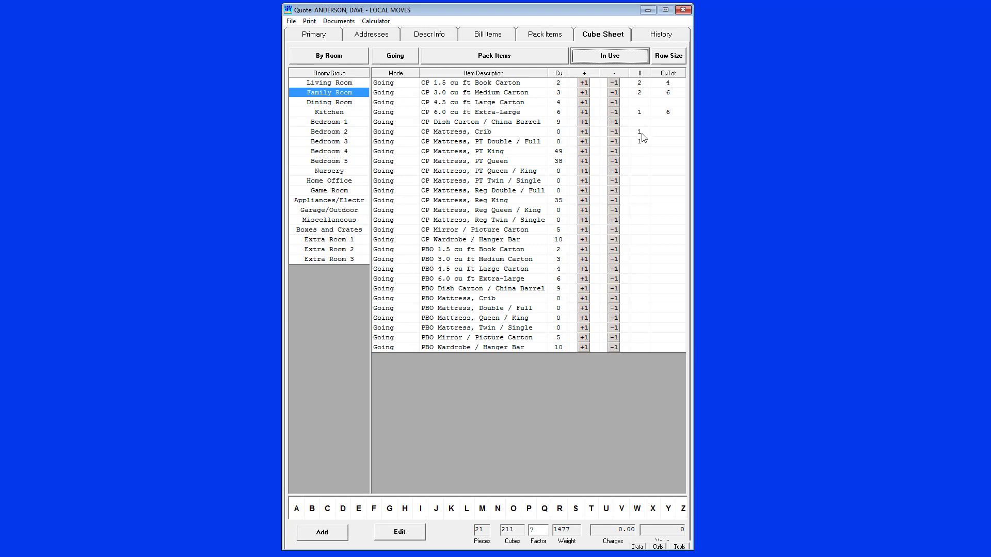
pyautogui.click(341, 85)
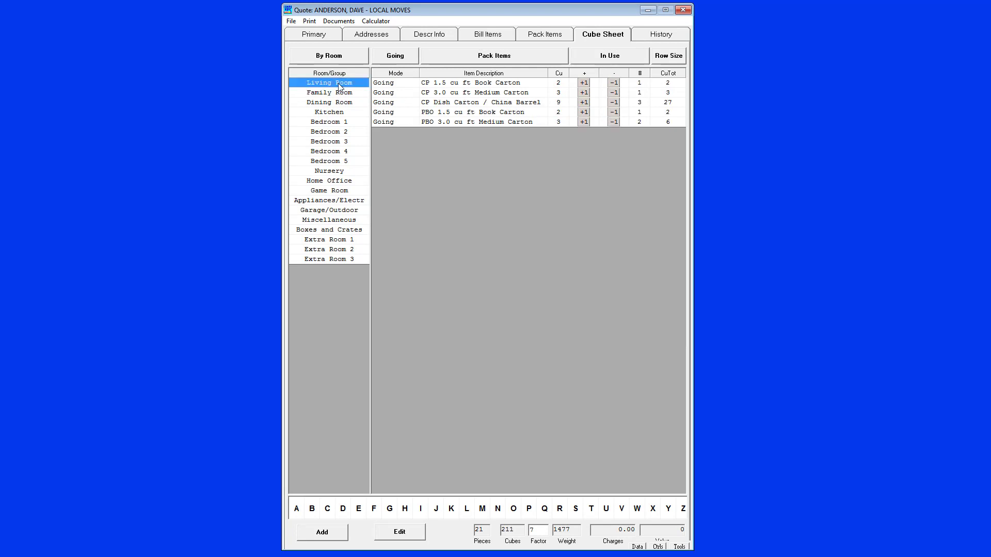
pyautogui.click(332, 95)
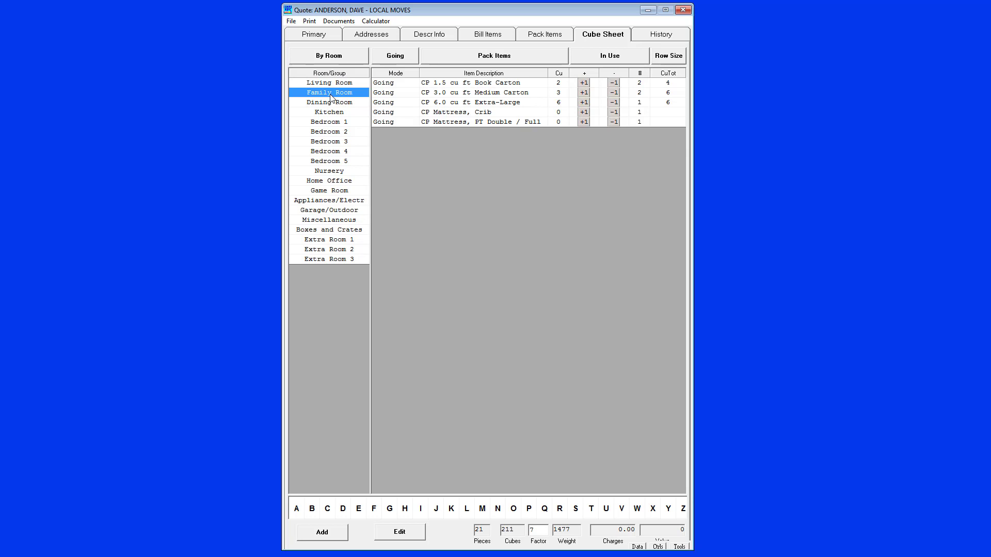
# Review in-use items across all rooms, both all items and pack items only, and return to the complete by-room list
pyautogui.click(334, 61)
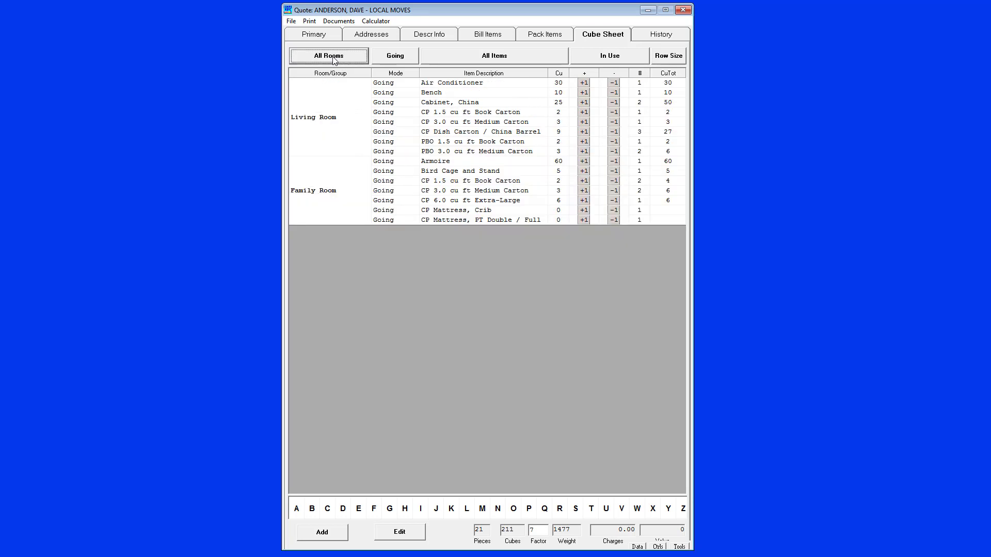
pyautogui.click(323, 102)
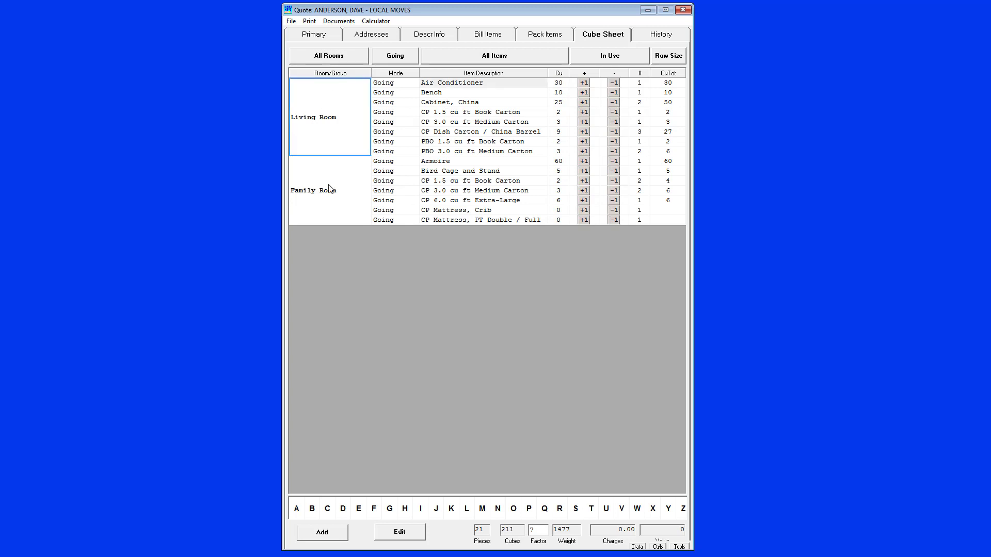
pyautogui.click(505, 58)
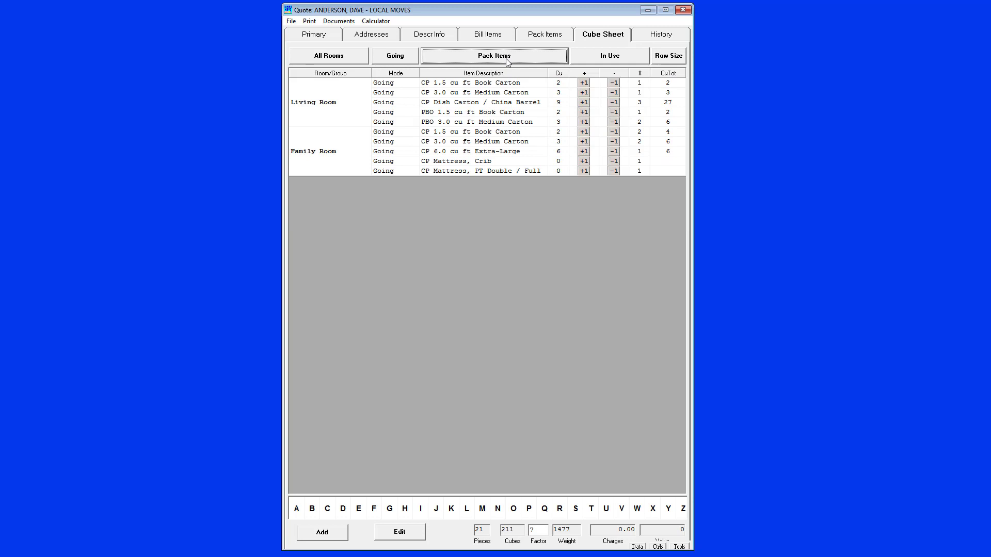
pyautogui.click(508, 62)
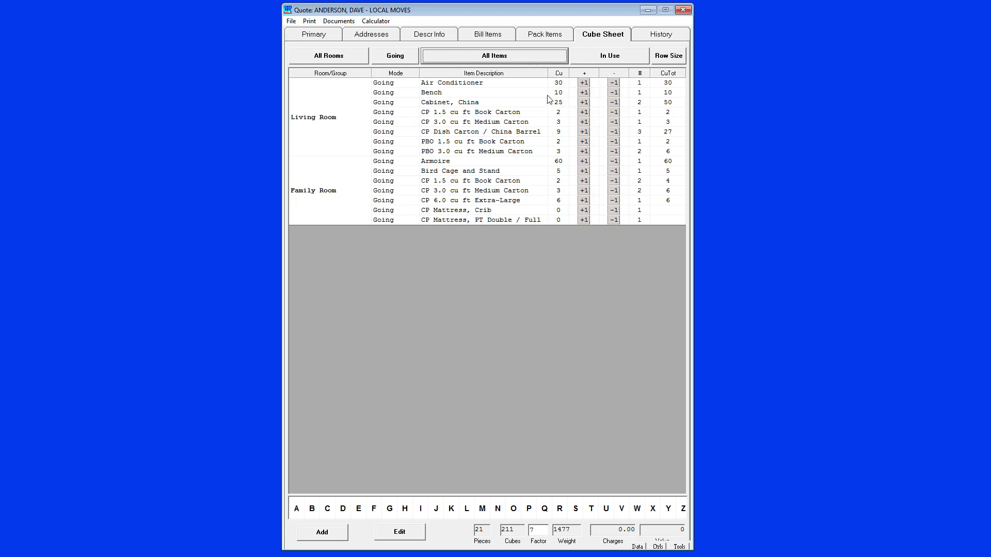
pyautogui.click(615, 61)
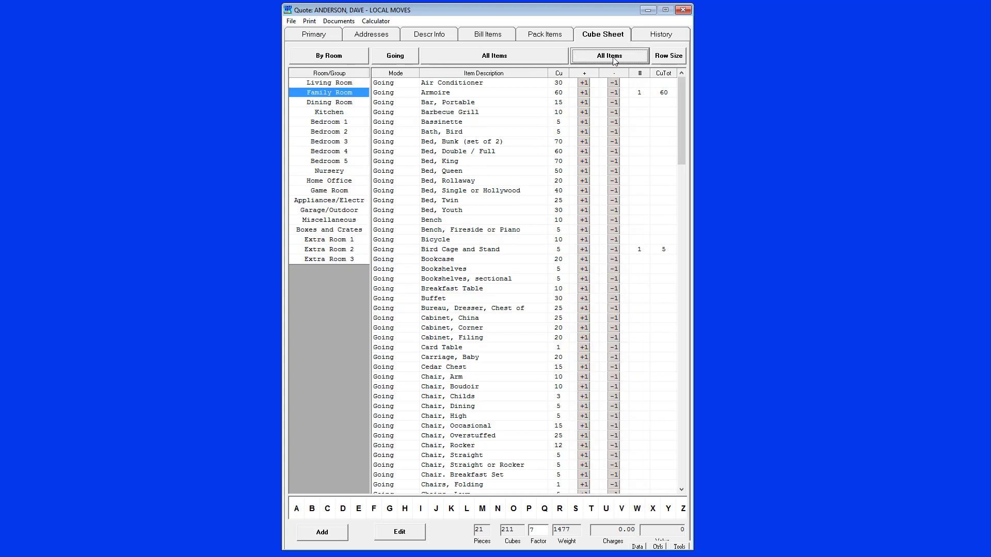
# Add a crate described as Glass Top to Bedroom 1 with length 16, width 24 and height 12
pyautogui.click(339, 86)
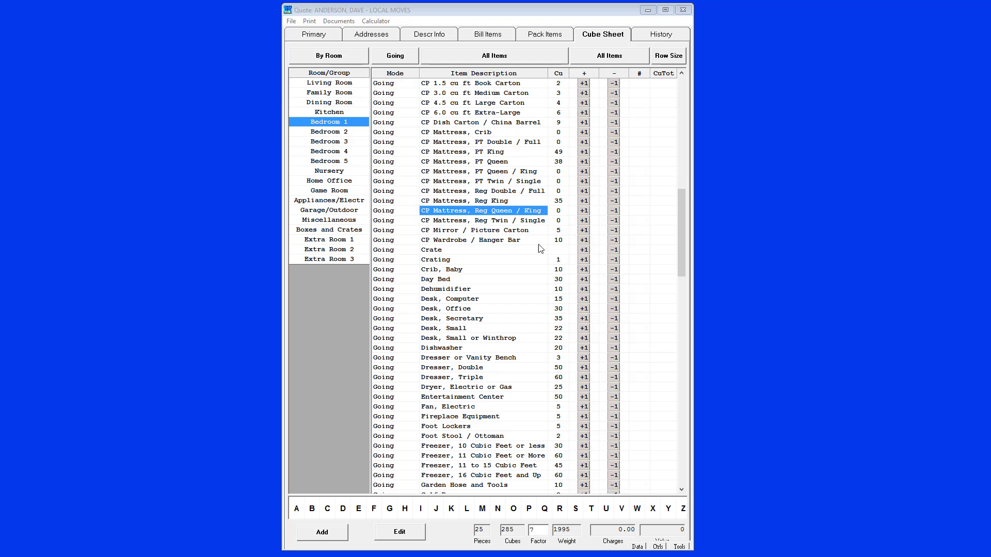
pyautogui.click(444, 254)
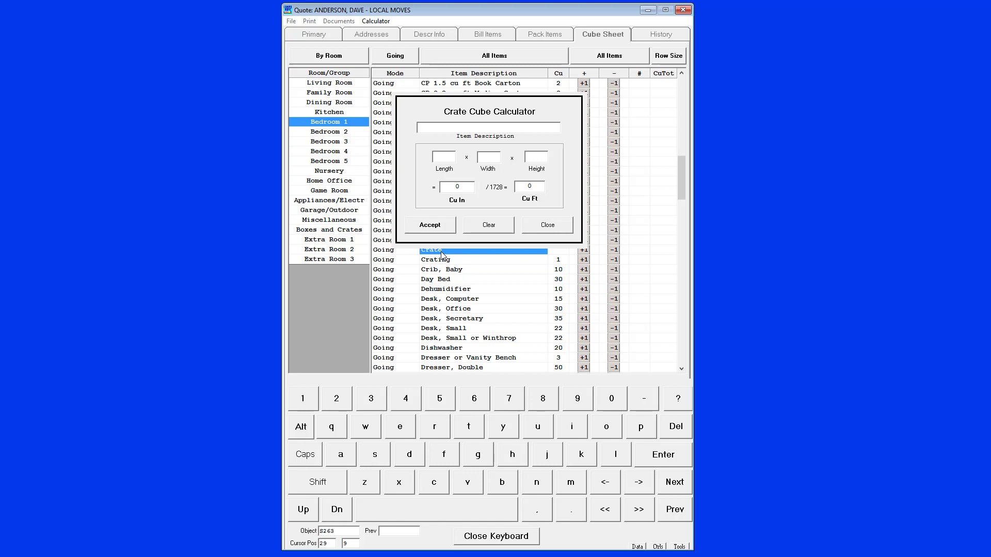
pyautogui.write('Glass Top')
pyautogui.click(447, 156)
pyautogui.write('16')
pyautogui.press('Tab')
pyautogui.write('24')
pyautogui.press('Tab')
pyautogui.write('12')
pyautogui.press('Tab')
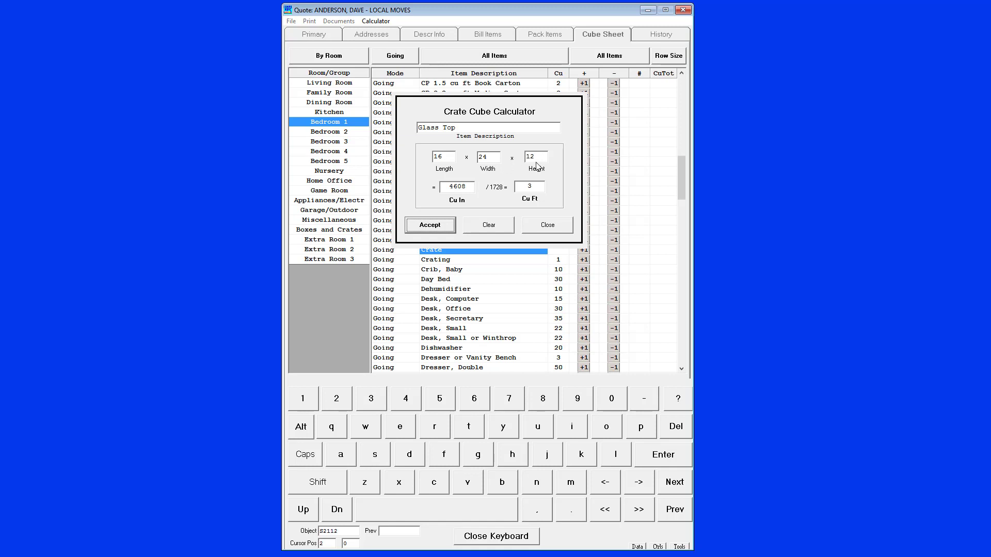
pyautogui.click(448, 228)
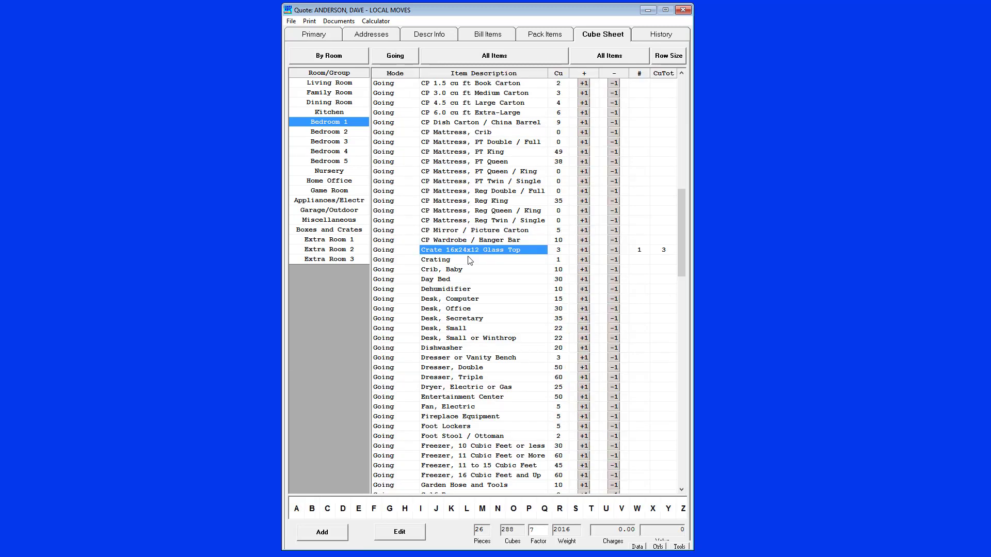
# Review the Glass Top crate's entries in the crate cube calculator and close it without accepting changes
pyautogui.click(467, 259)
pyautogui.click(546, 231)
pyautogui.click(486, 251)
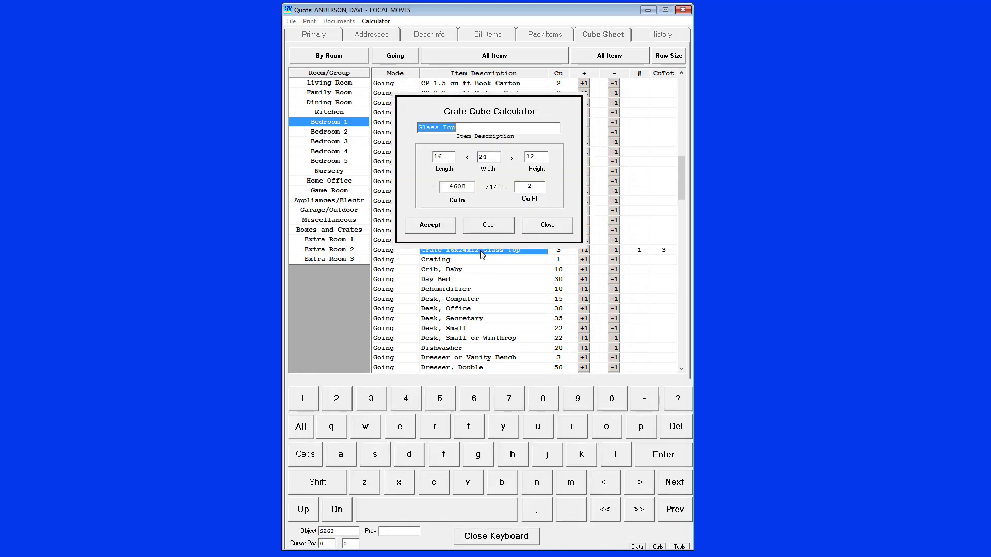
pyautogui.click(549, 228)
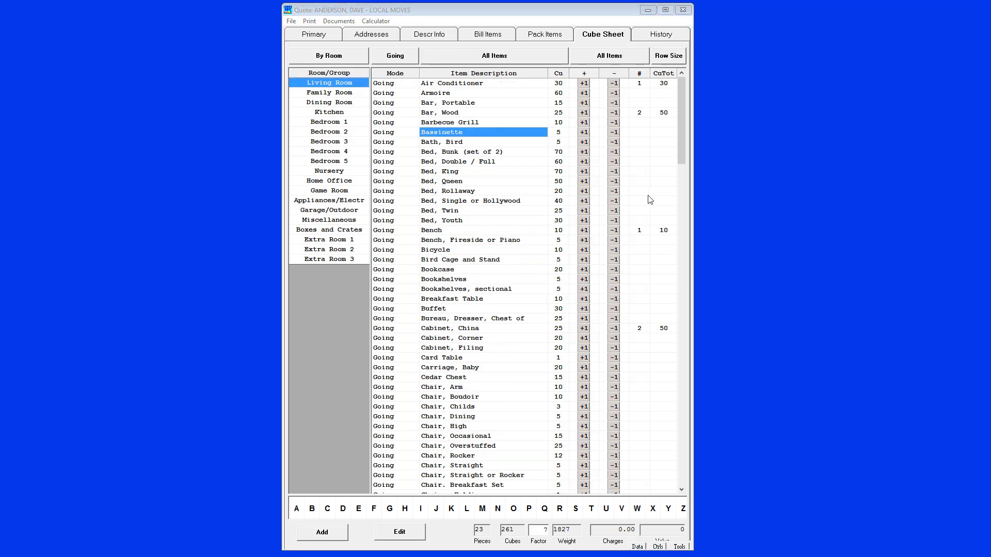
# Add a custom Living Room item "Bassinette, wood" based on the Bassinette, with a count of 2 and 12 cubes each
pyautogui.click(308, 532)
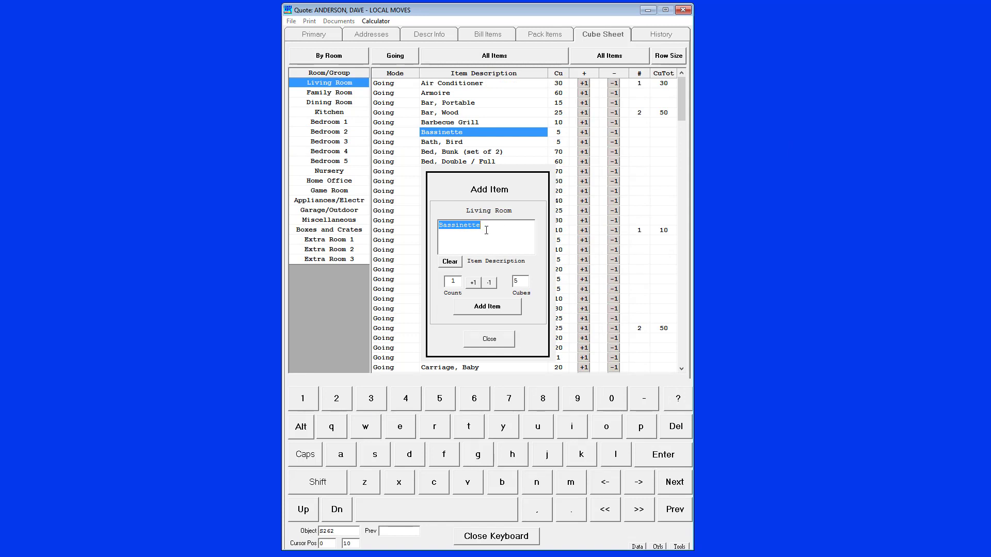
pyautogui.click(487, 231)
pyautogui.write(', wood')
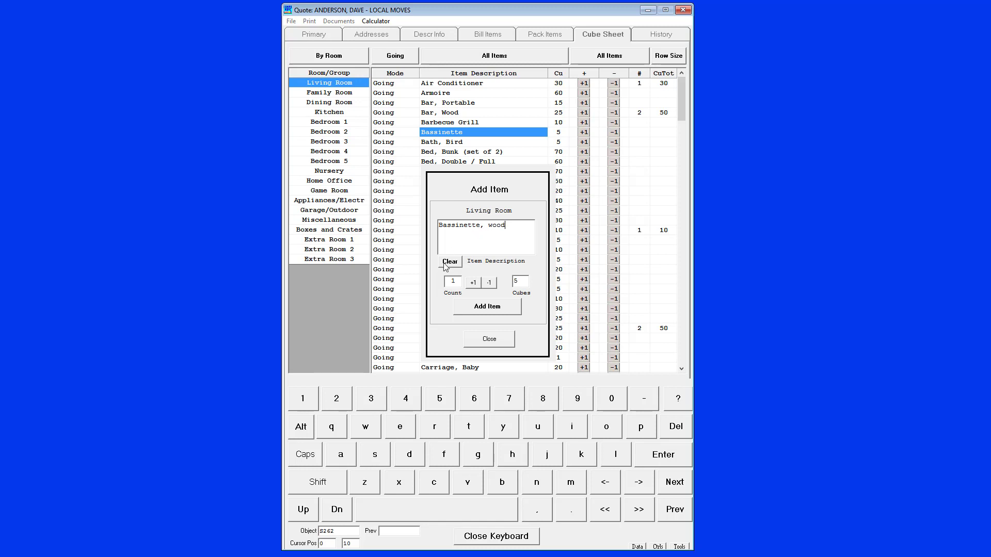
pyautogui.click(473, 283)
pyautogui.click(521, 281)
pyautogui.write('125')
pyautogui.click(487, 309)
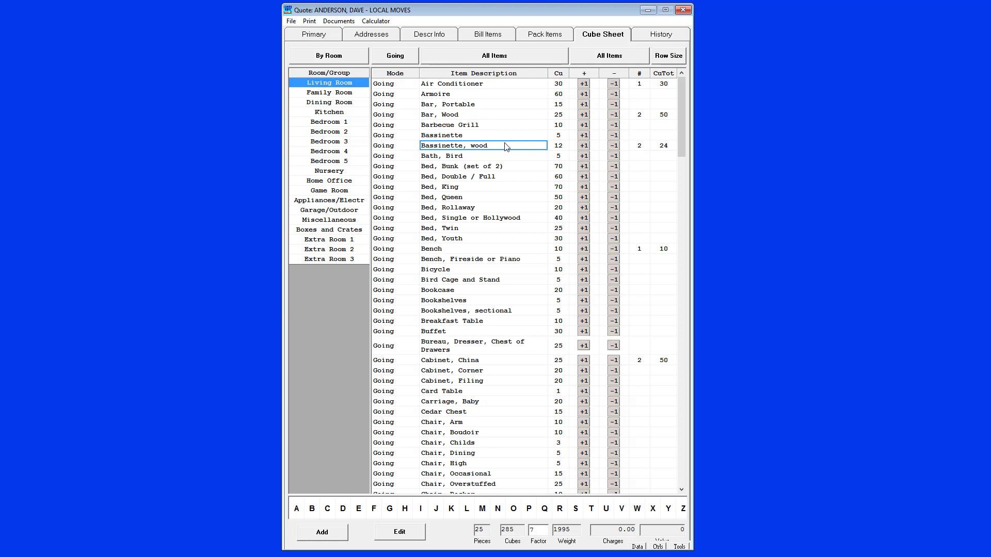
# View the edit forms for Bassinette, wood, the Family Room name and Bed, Youth, closing each without saving
pyautogui.click(396, 535)
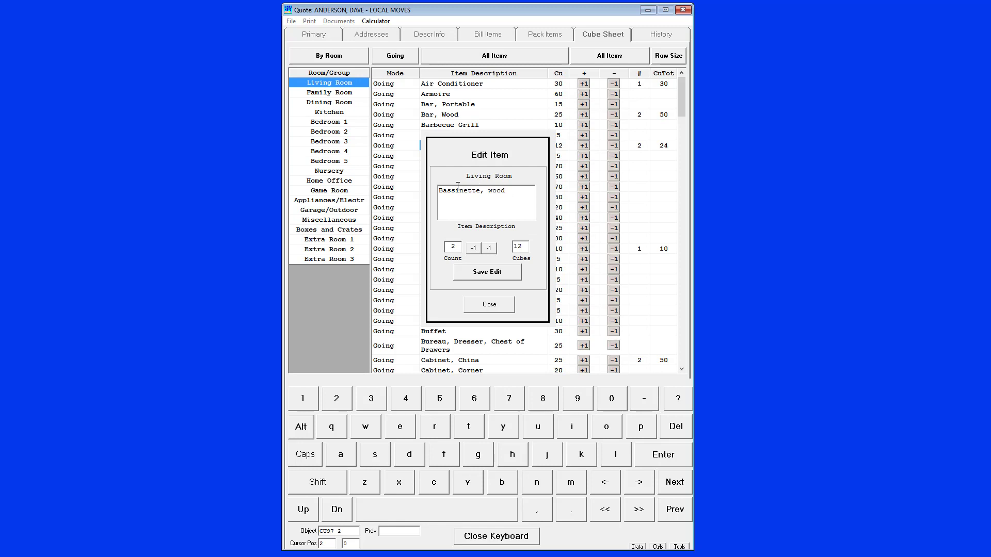
pyautogui.click(497, 308)
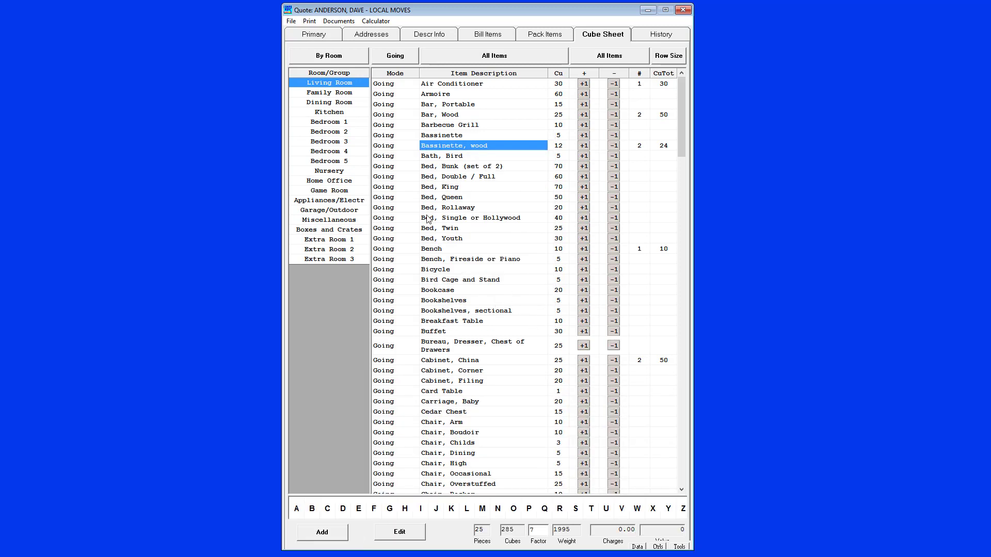
pyautogui.click(330, 94)
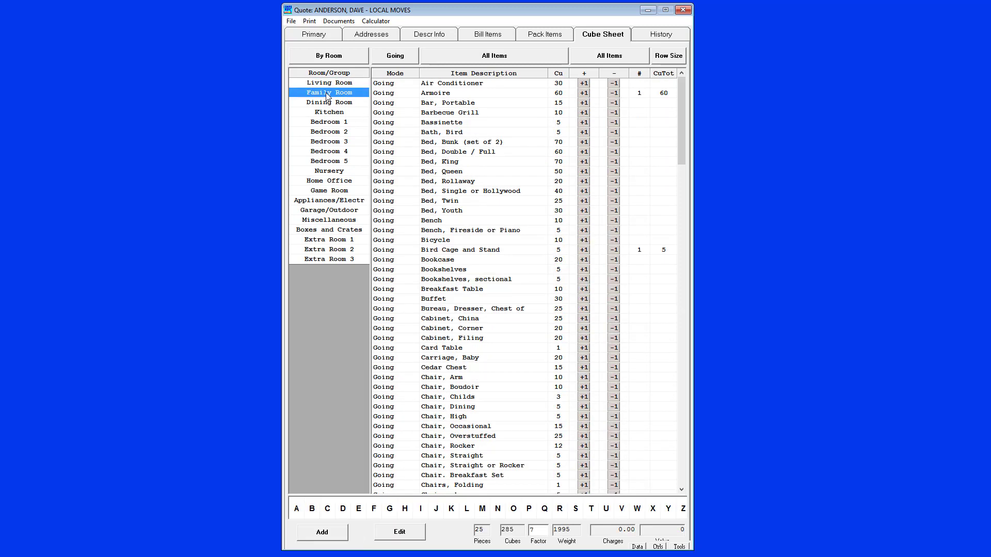
pyautogui.click(391, 536)
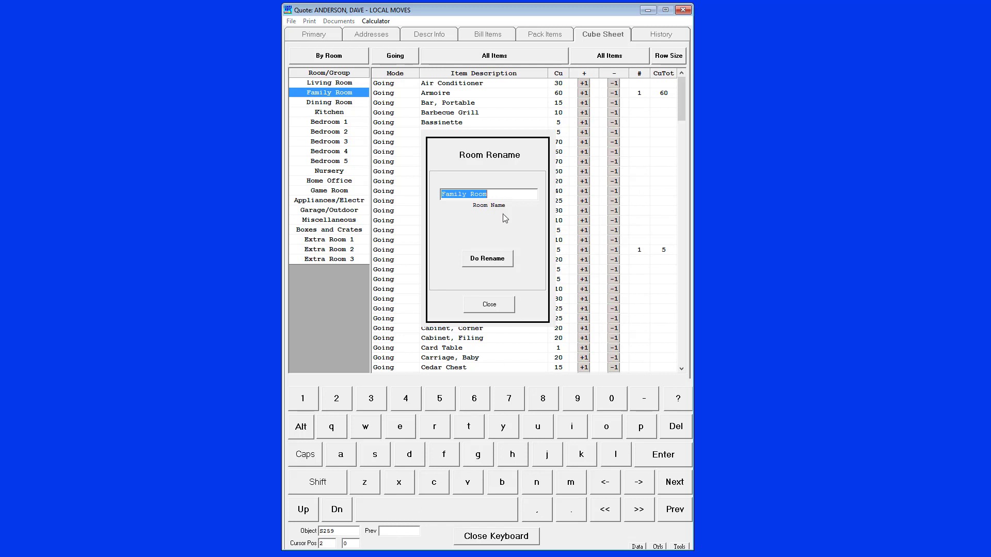
pyautogui.click(496, 306)
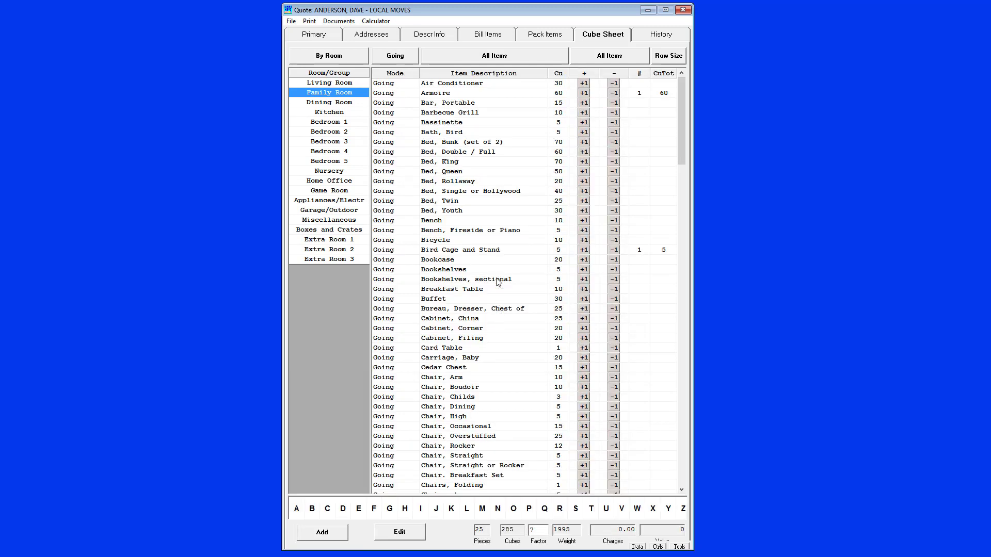
pyautogui.click(476, 212)
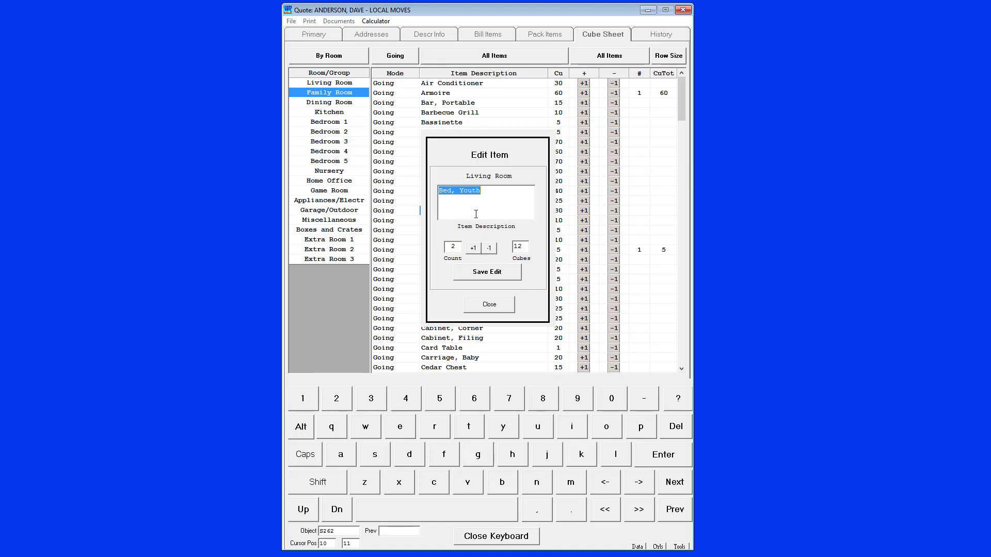
pyautogui.click(498, 310)
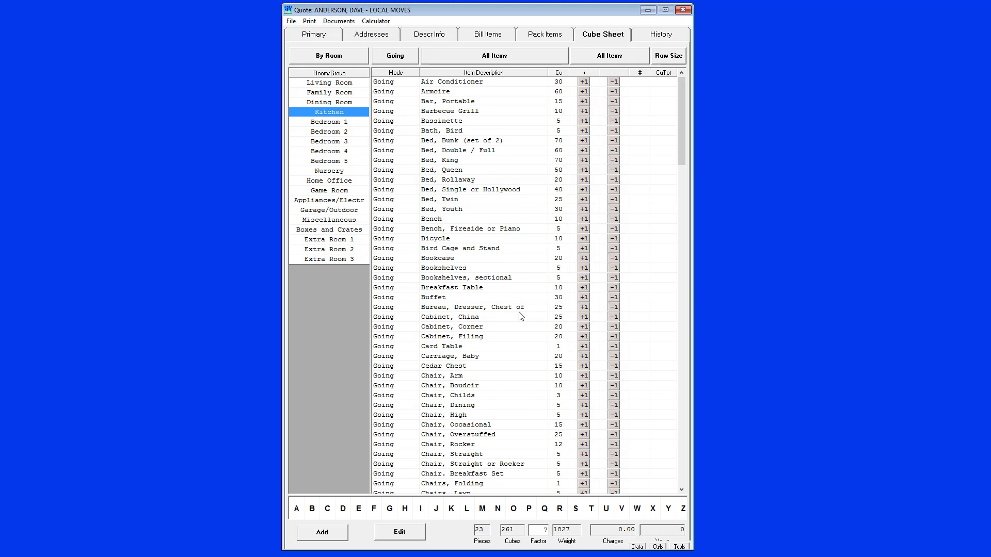
# Cycle the cube sheet's row size through the medium and large settings twice, returning to the smallest rows
pyautogui.click(668, 56)
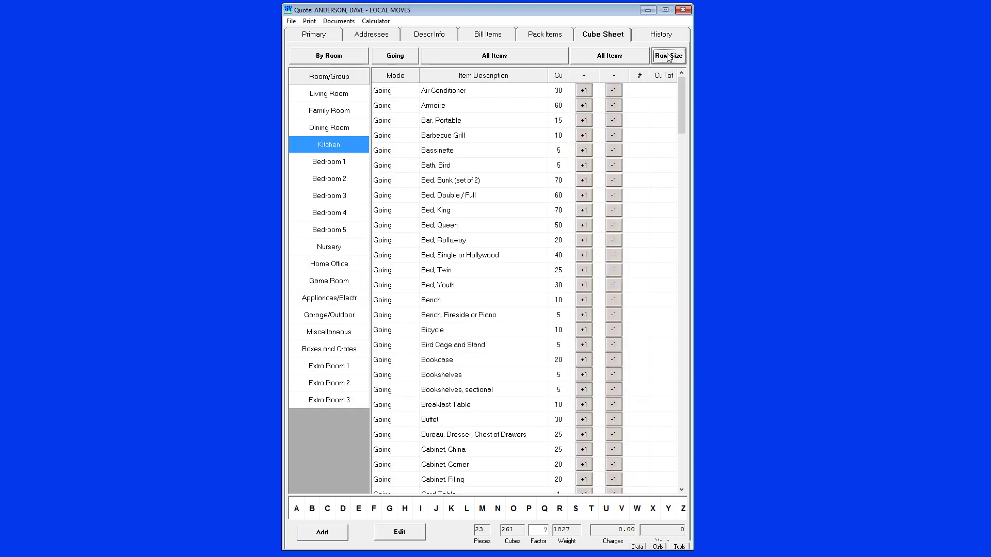
pyautogui.click(669, 55)
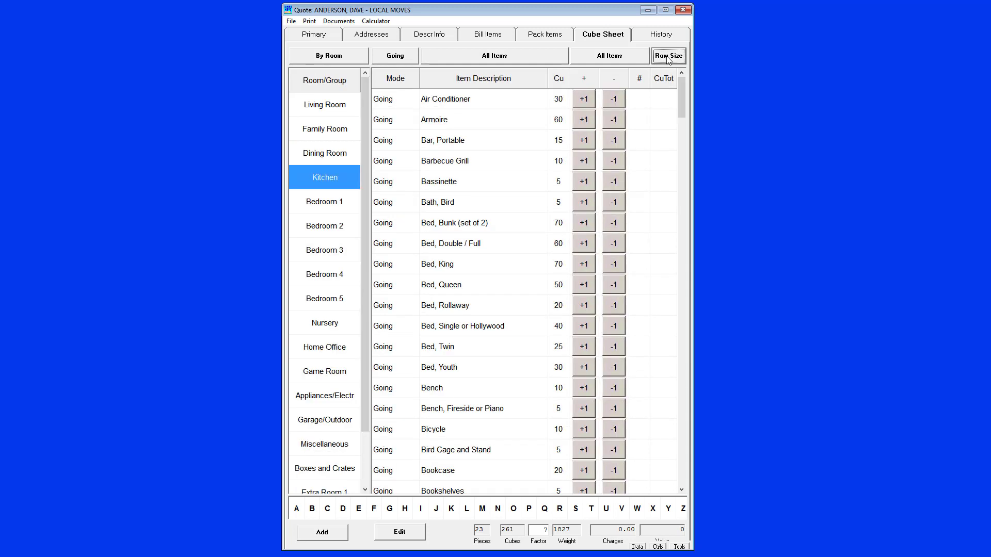
pyautogui.click(669, 56)
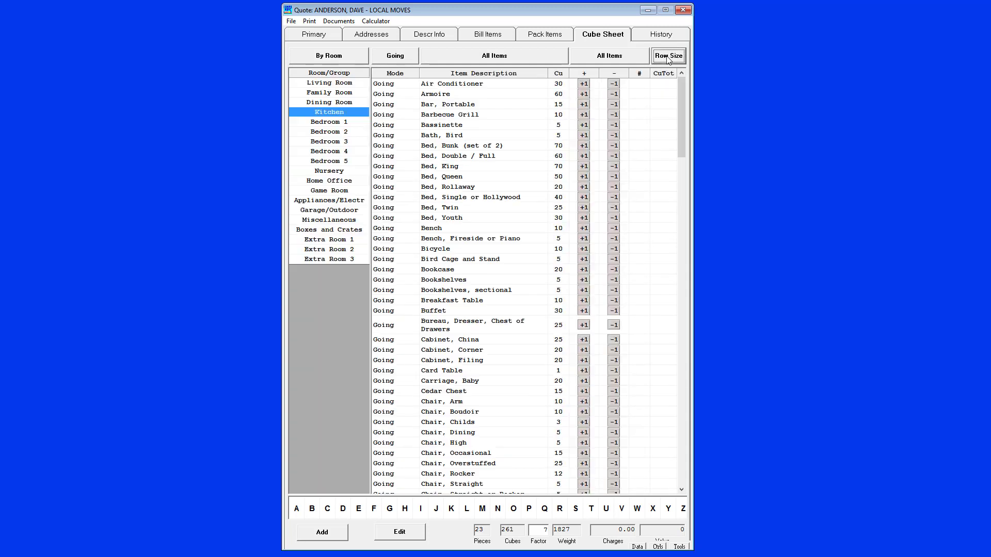
pyautogui.click(669, 56)
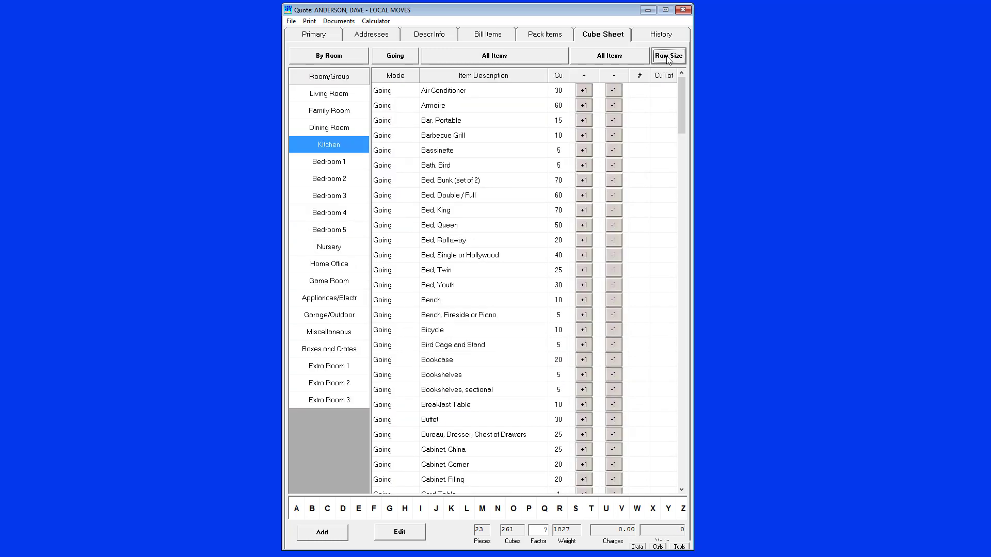
pyautogui.click(668, 55)
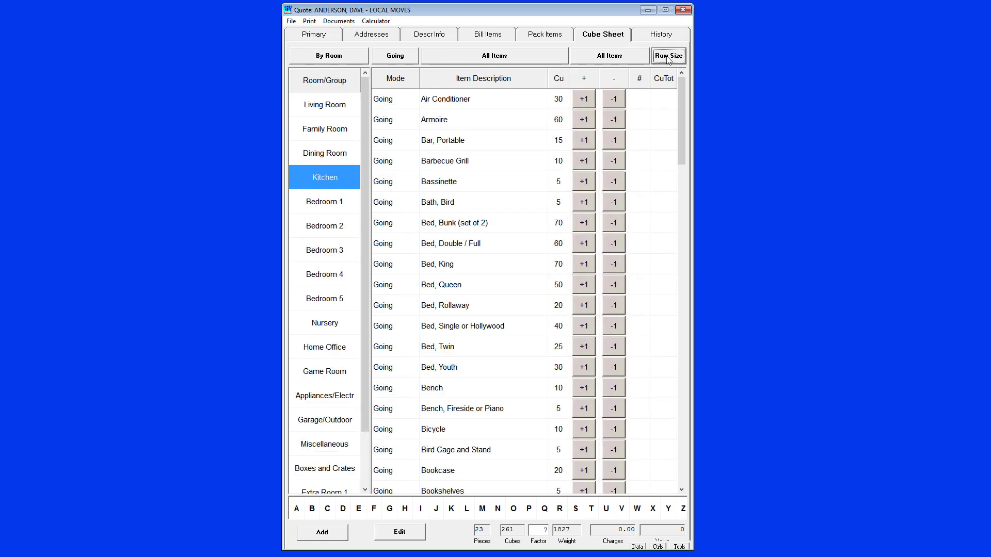
pyautogui.click(668, 56)
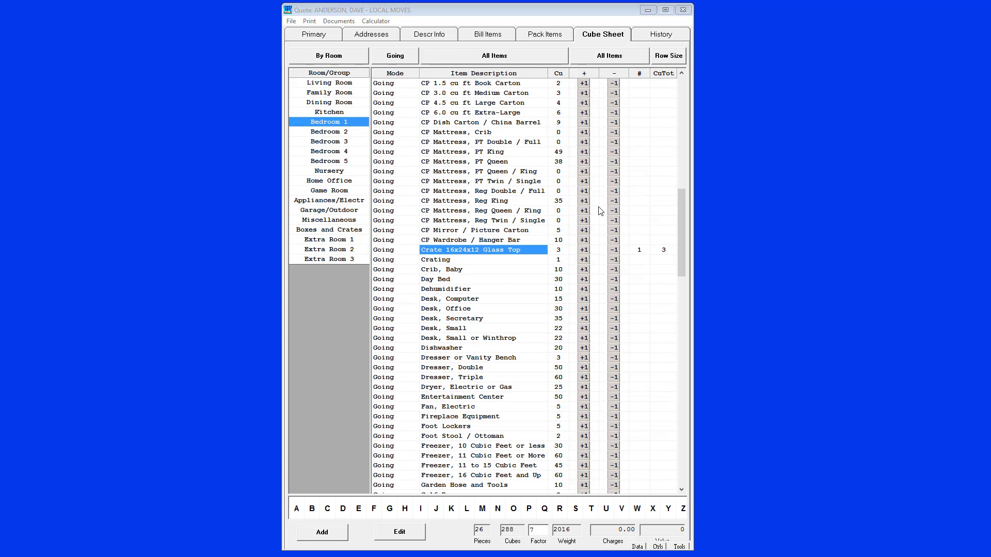